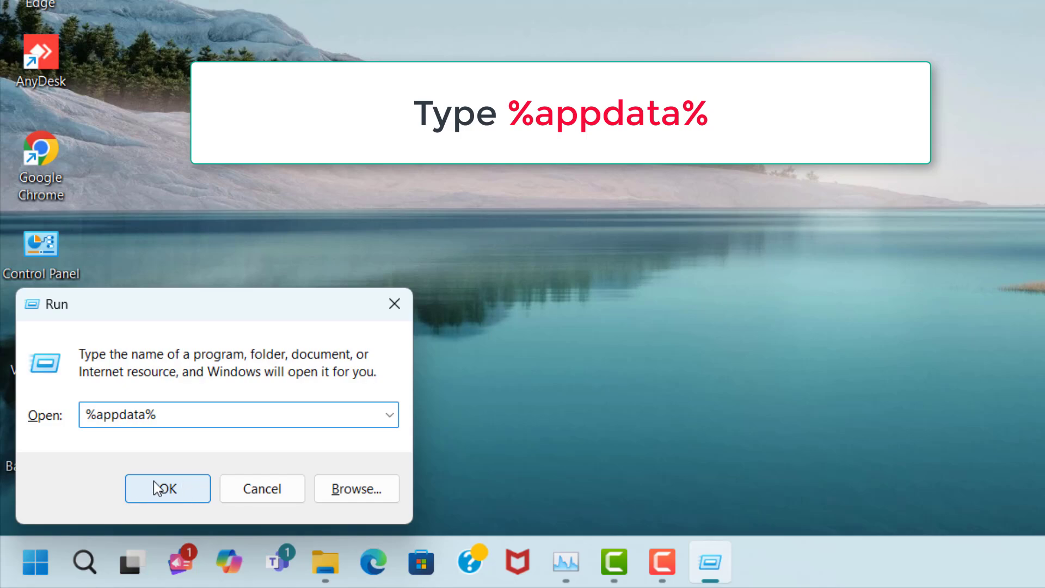
# Step: Run %appdata% and go to the Temp folder inside AppData\Local
pyautogui.click(170, 496)
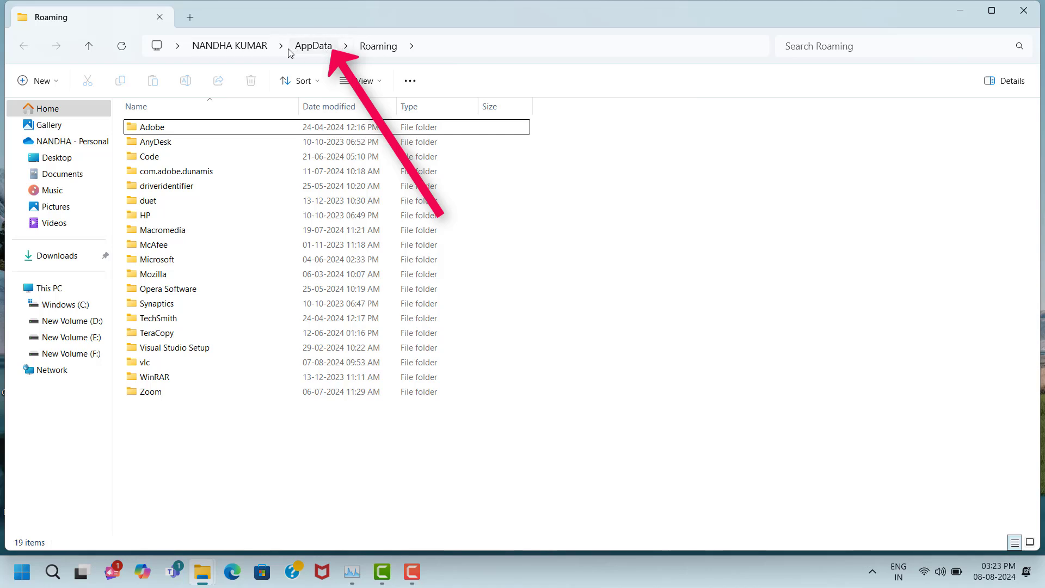
pyautogui.click(323, 50)
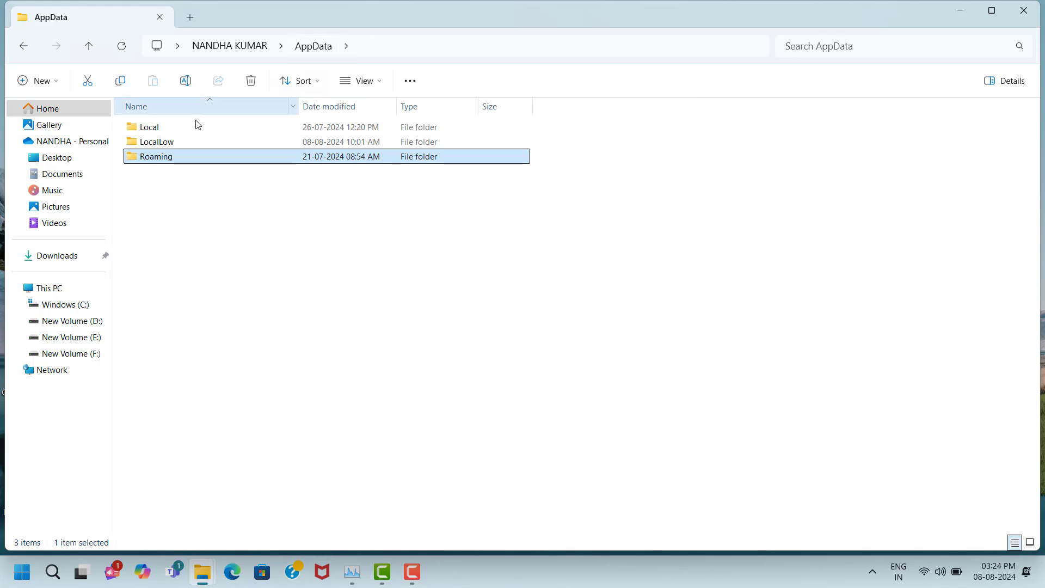
pyautogui.click(202, 128)
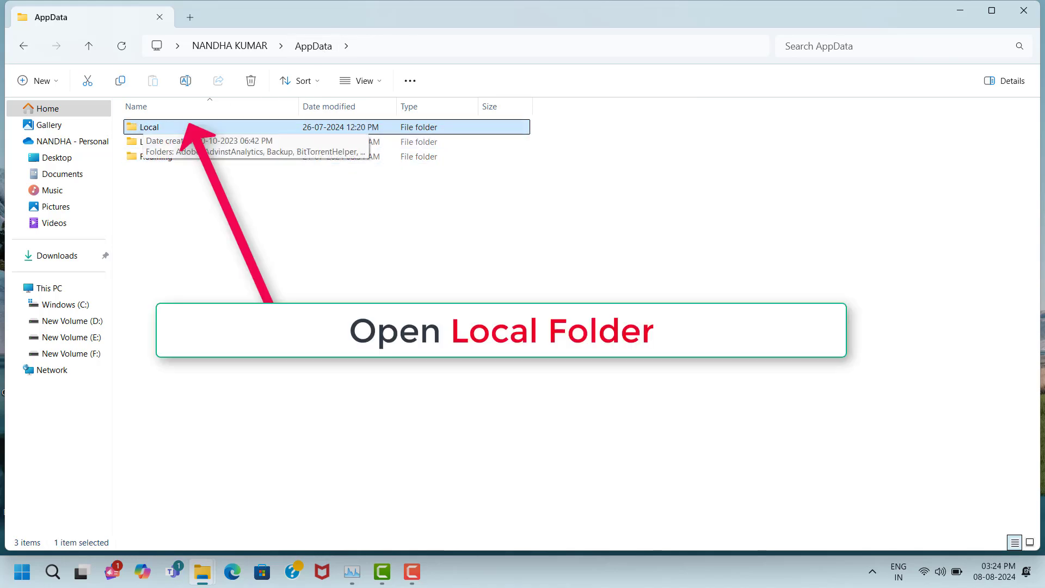
pyautogui.doubleClick(158, 129)
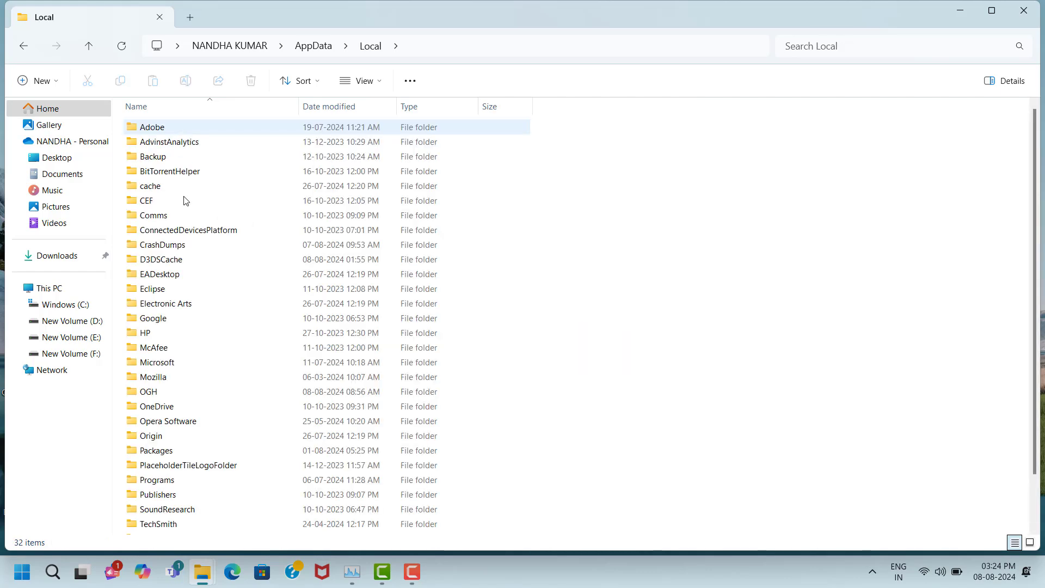
pyautogui.scroll(-2, 147, 489)
pyautogui.click(143, 483)
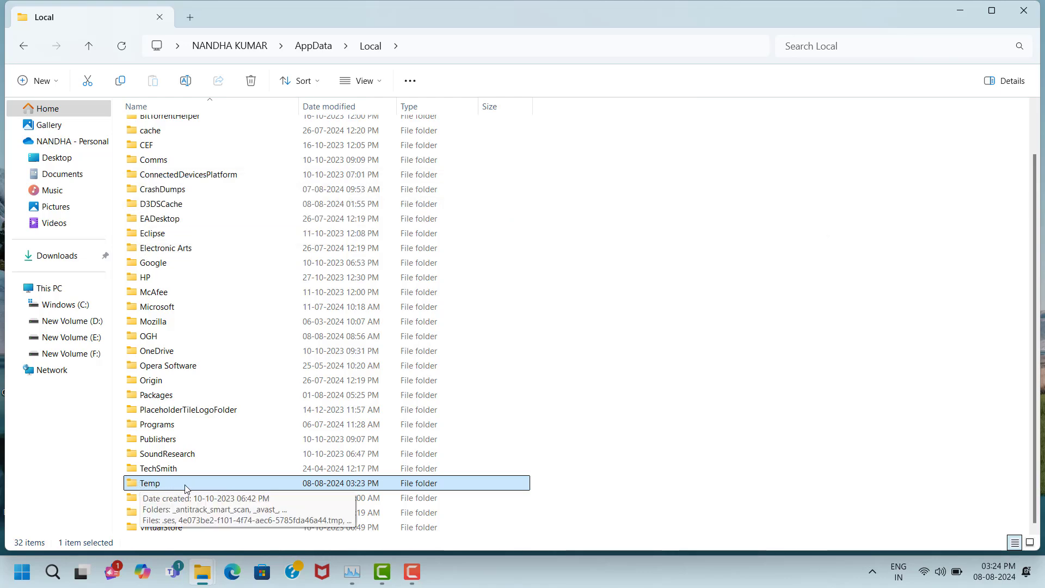
pyautogui.doubleClick(143, 484)
# Step: Delete all files and folders in the AppData\Local\Temp folder
pyautogui.click(192, 130)
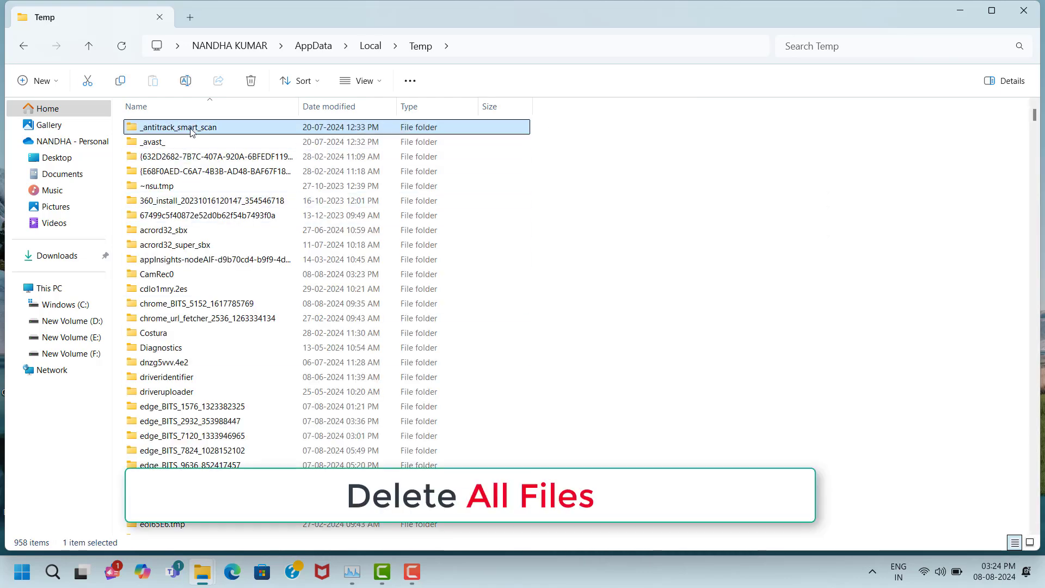
pyautogui.hotkey('ctrl', 'a')
pyautogui.rightClick(191, 131)
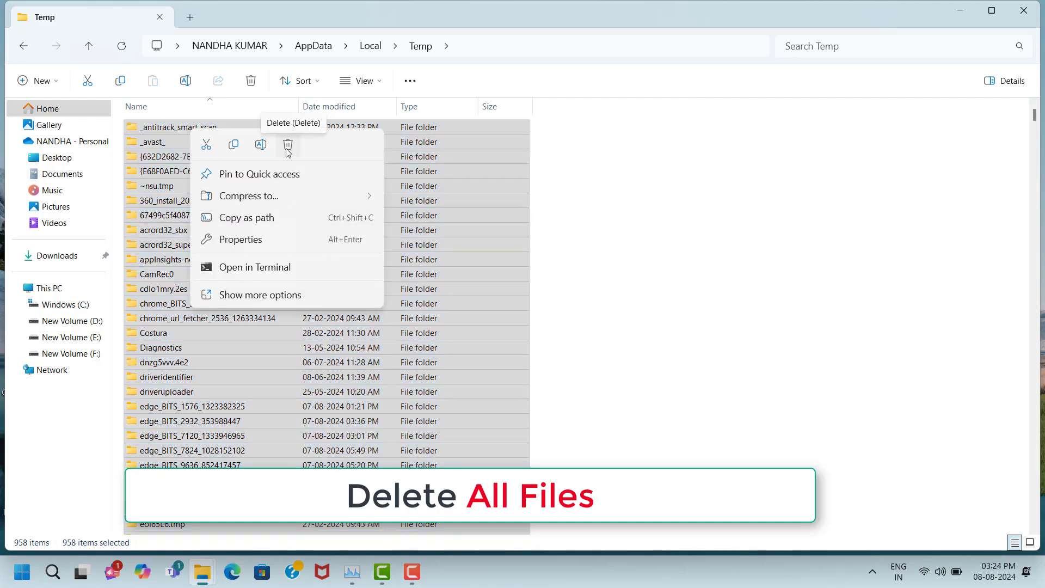
pyautogui.click(287, 153)
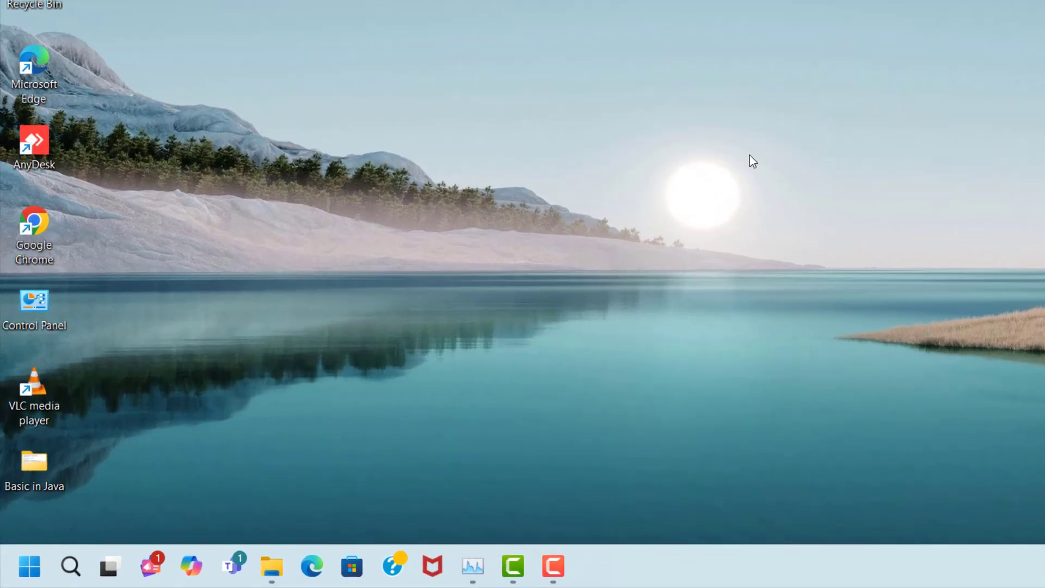
# Step: Open the C:\Windows\Temp folder with the Run command temp
pyautogui.press('super+r')
pyautogui.write('temp')
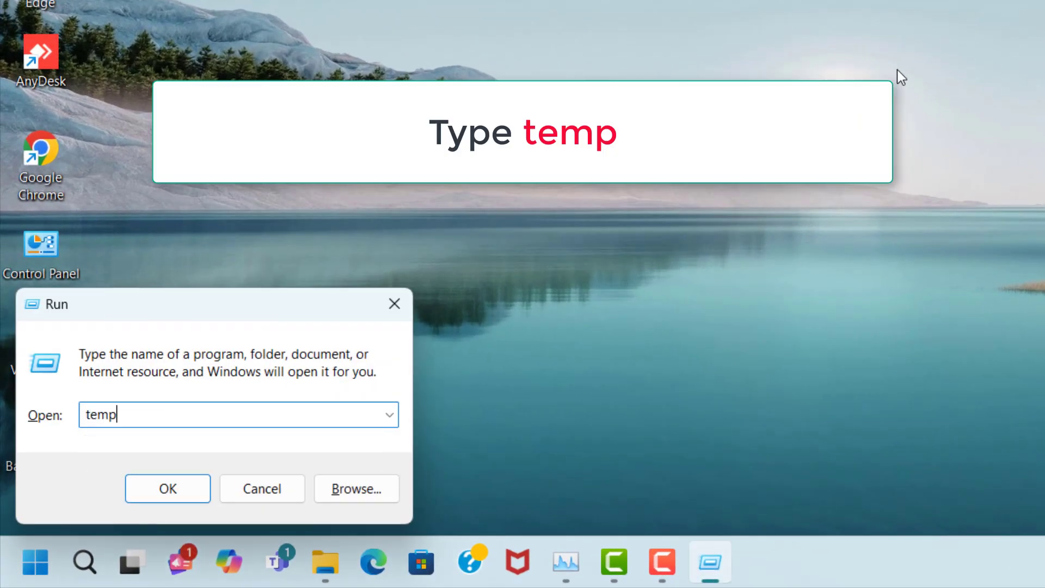
pyautogui.click(157, 490)
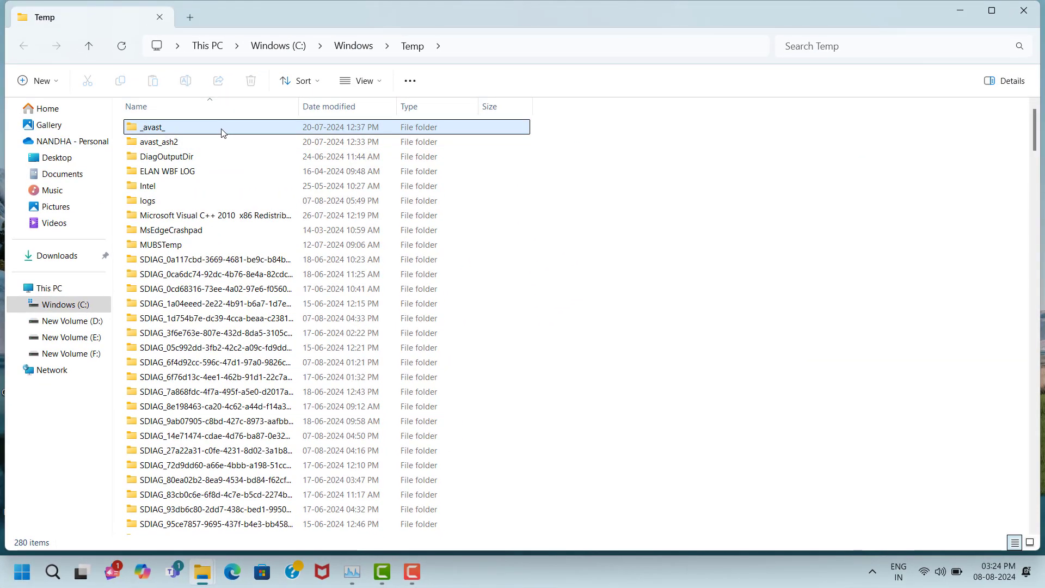
# Step: Select all items in the C:\Windows\Temp folder and bring up the available actions for them
pyautogui.click(221, 129)
pyautogui.hotkey('ctrl', 'a')
pyautogui.rightClick(220, 128)
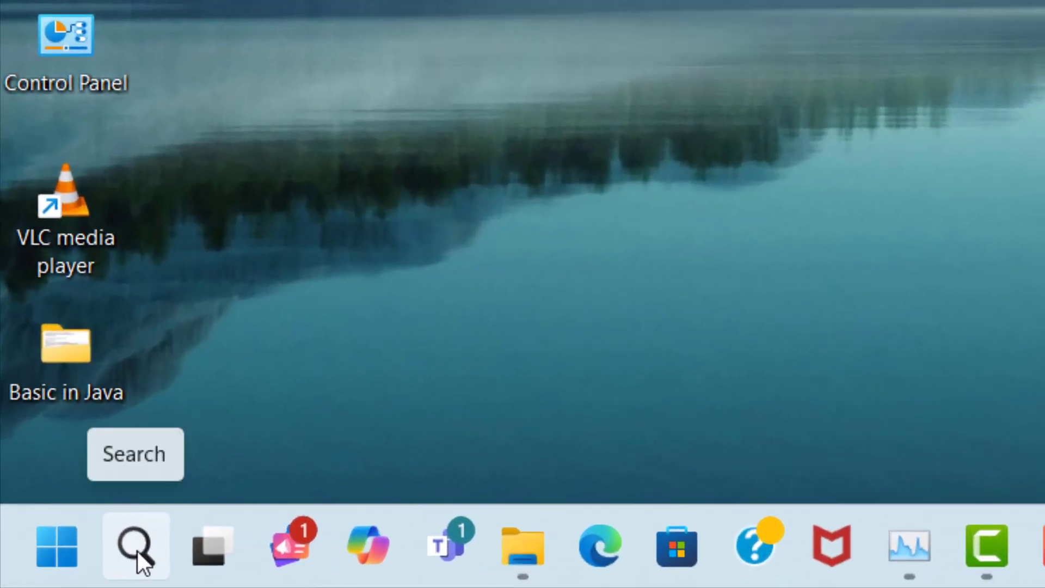
# Step: Find the Check for updates system settings through Windows search and start a check for Windows updates
pyautogui.click(122, 552)
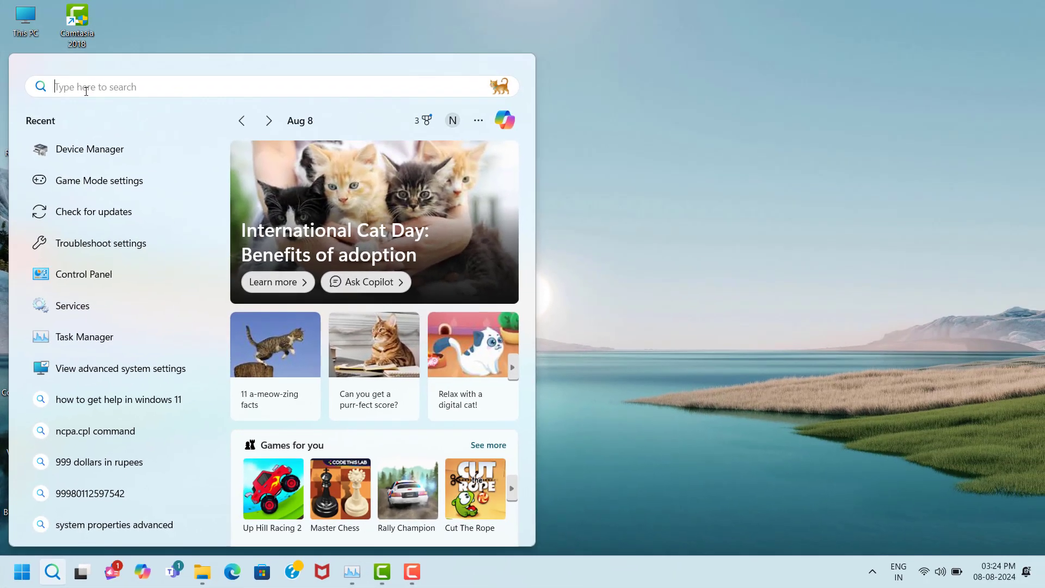
pyautogui.write('che')
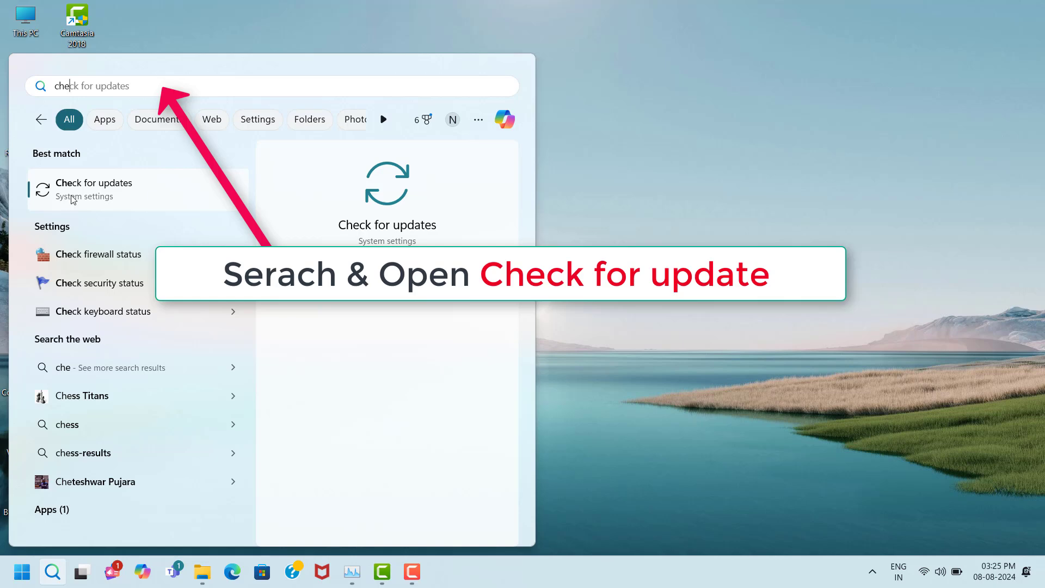
pyautogui.click(166, 199)
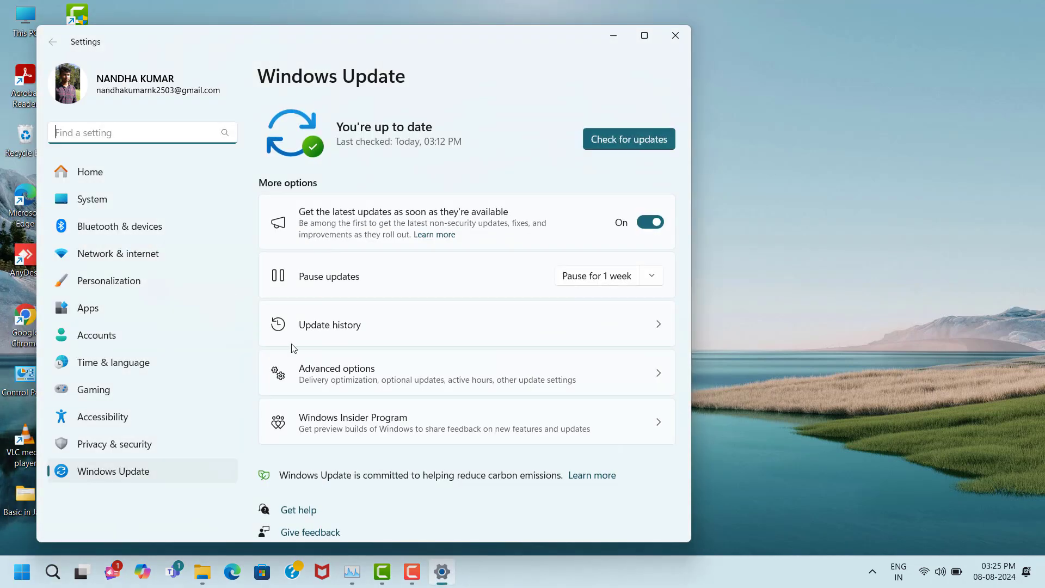
pyautogui.click(647, 140)
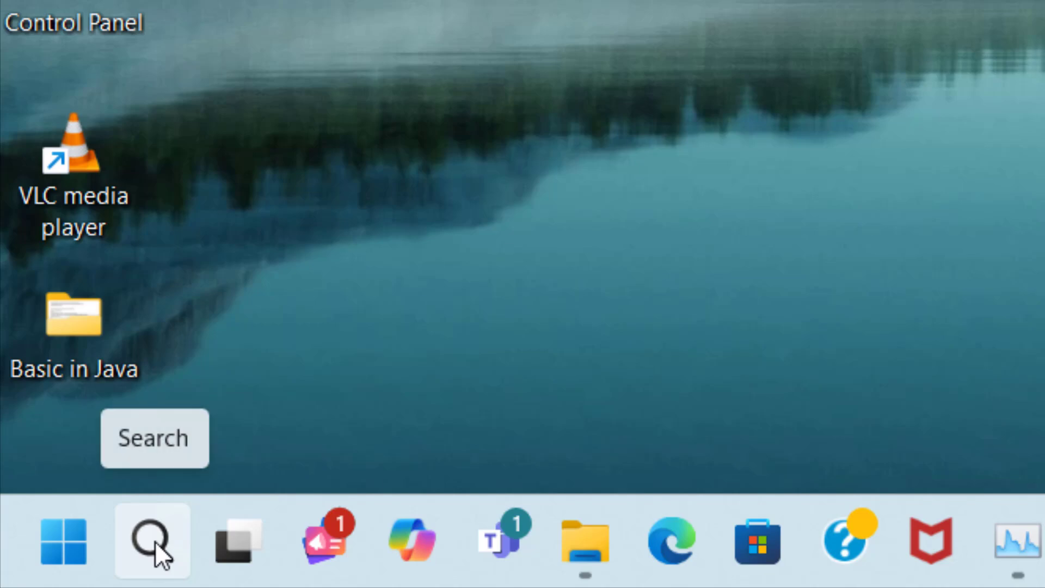
# Step: Find the Game Mode settings through Windows search and turn on Game Mode
pyautogui.click(155, 540)
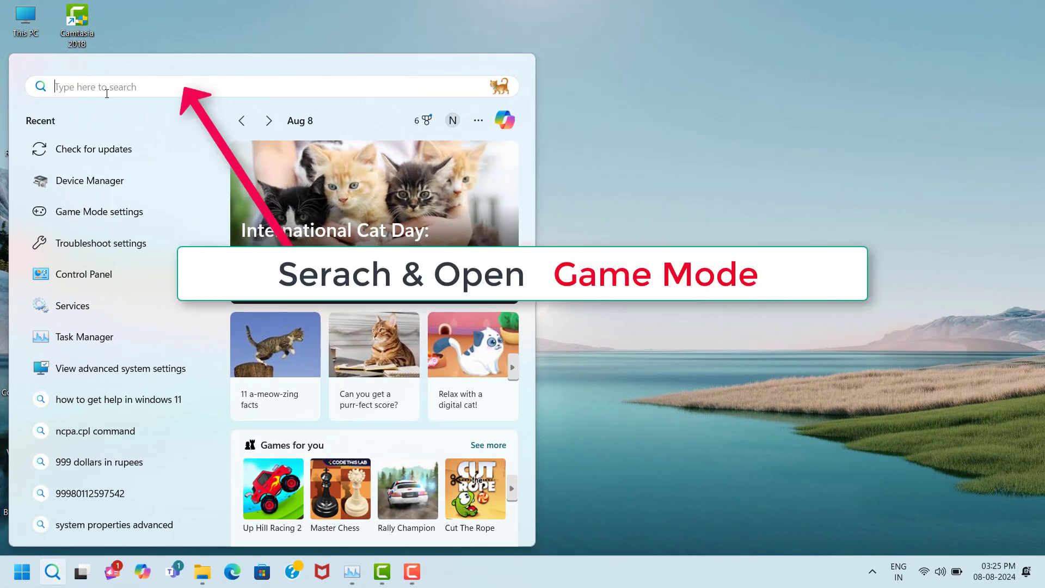
pyautogui.write('game m')
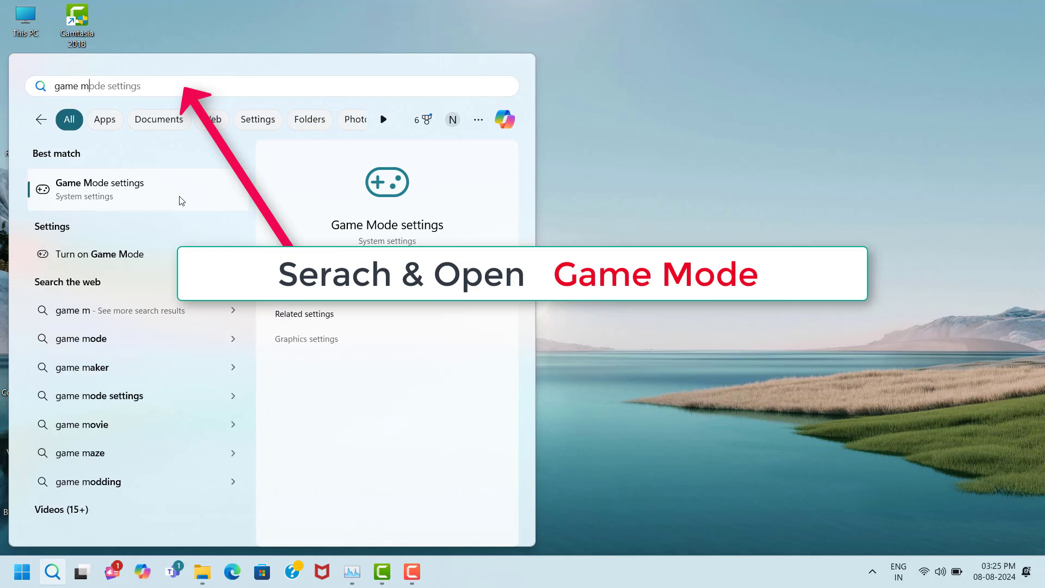
pyautogui.click(153, 194)
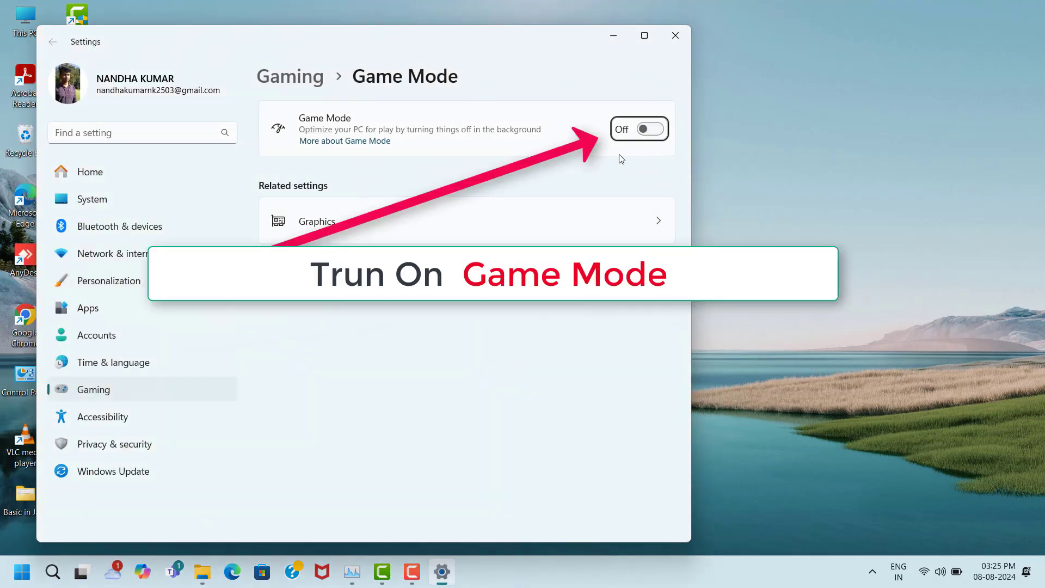
pyautogui.click(661, 134)
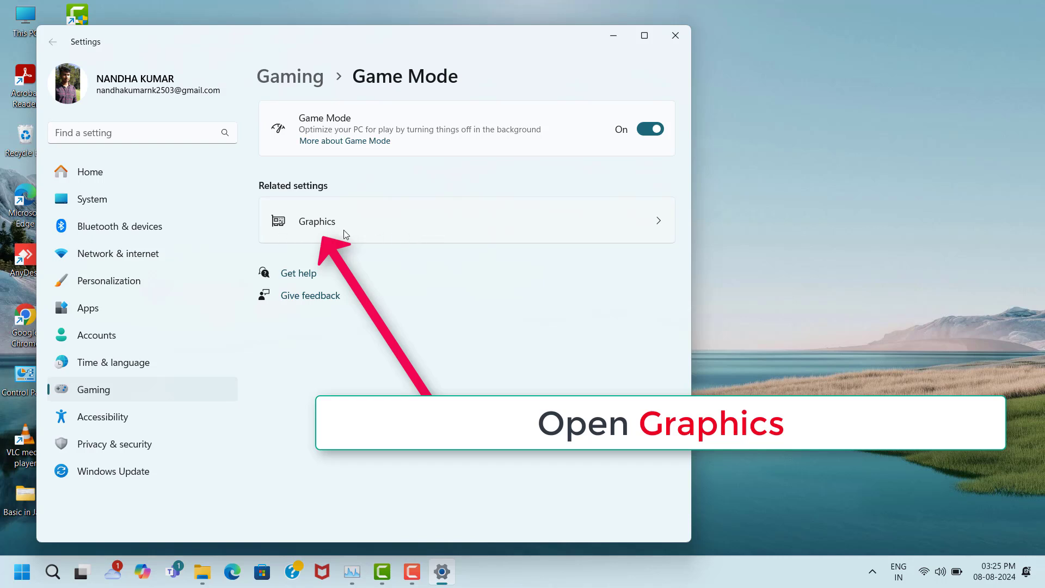
# Step: Turn on Optimizations for windowed games in the default graphics settings, and close Settings
pyautogui.click(428, 230)
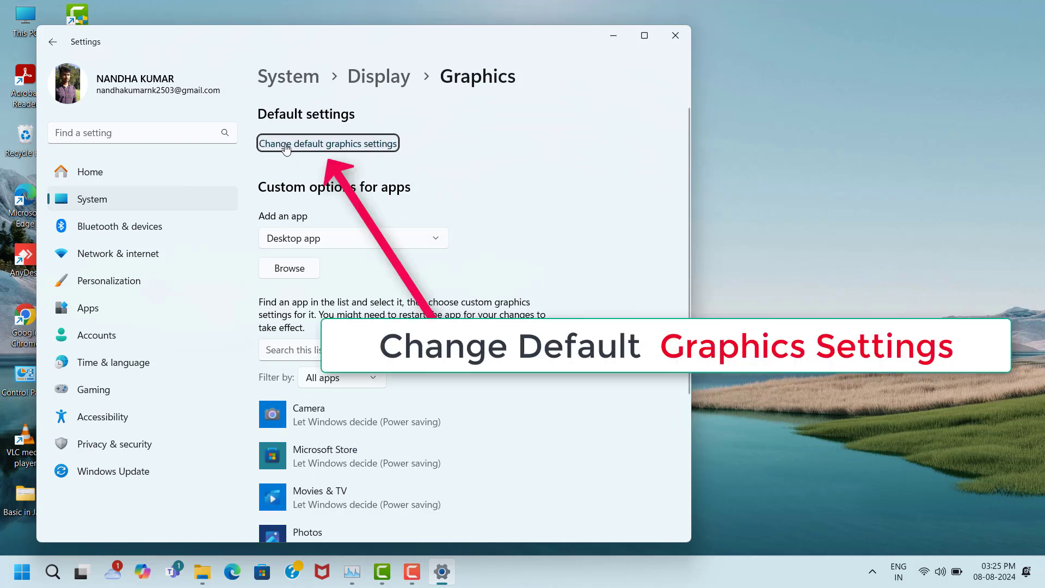
pyautogui.click(326, 145)
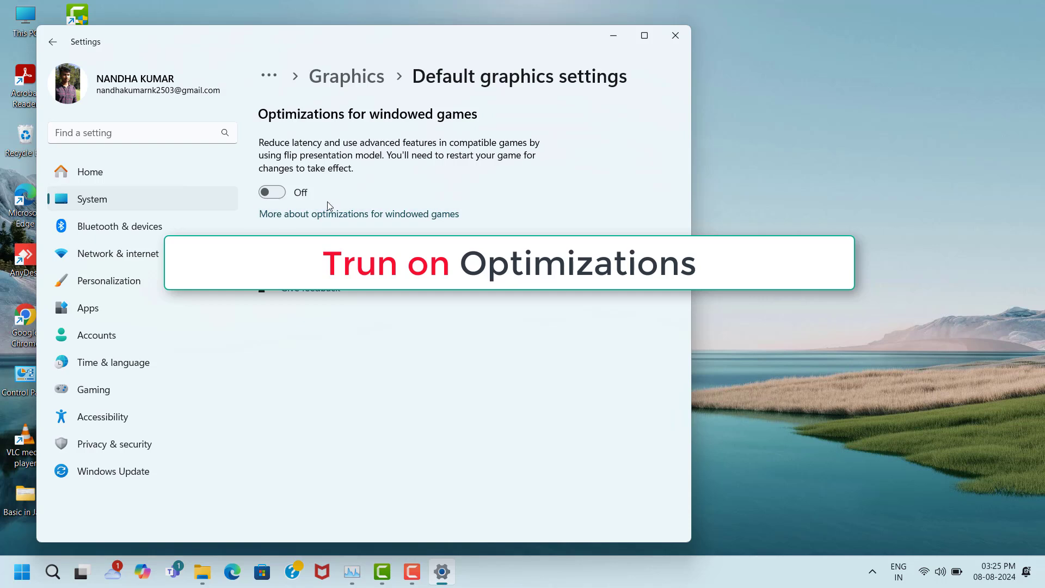
pyautogui.click(280, 196)
pyautogui.click(675, 35)
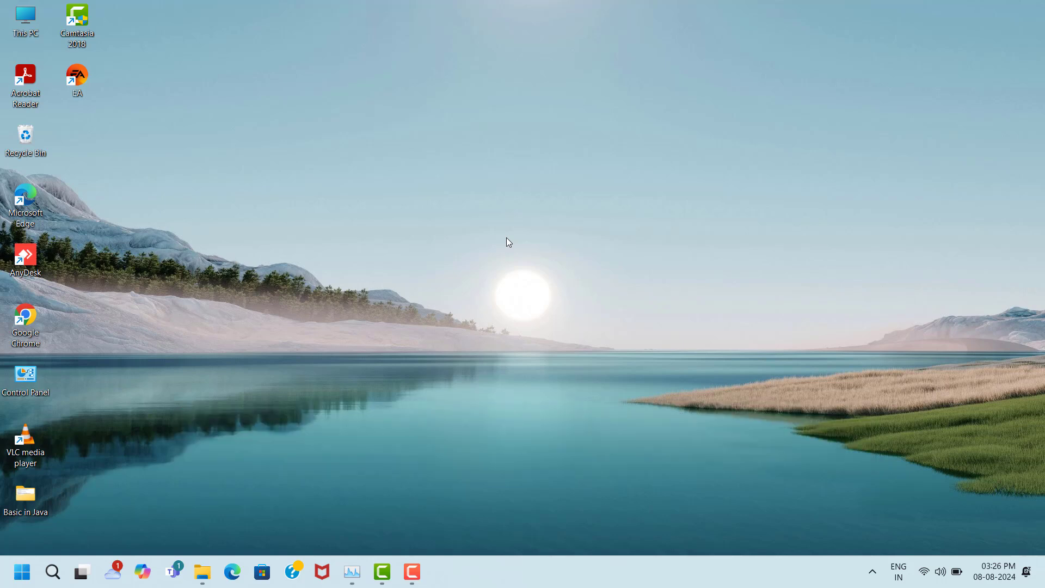
# Step: Switch to Google Chrome and search Google for "directx setup" to find Microsoft's DirectX End-User Runtime Web Installer page
pyautogui.doubleClick(38, 315)
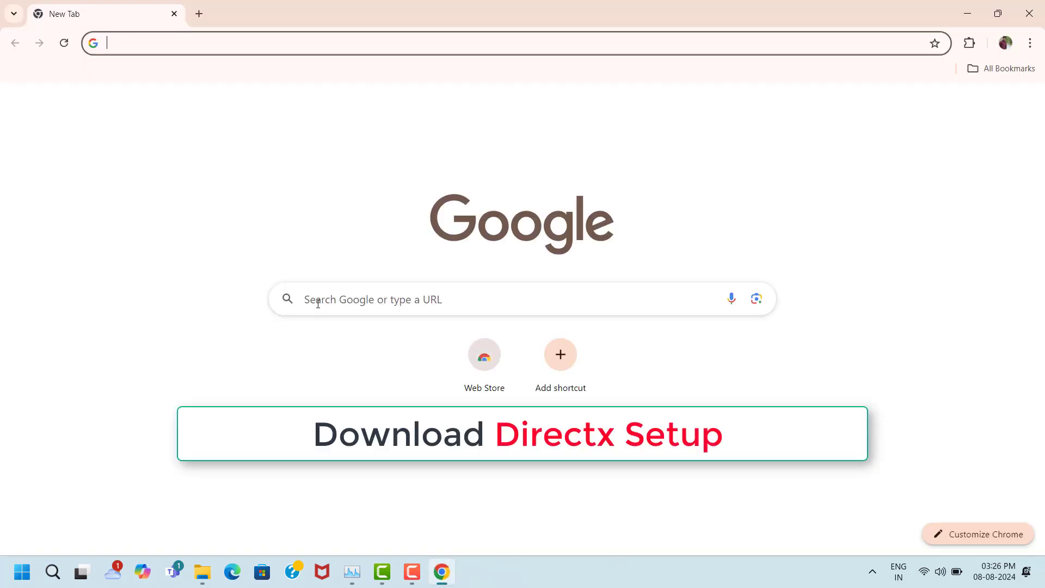
pyautogui.click(318, 303)
pyautogui.write('directx setup')
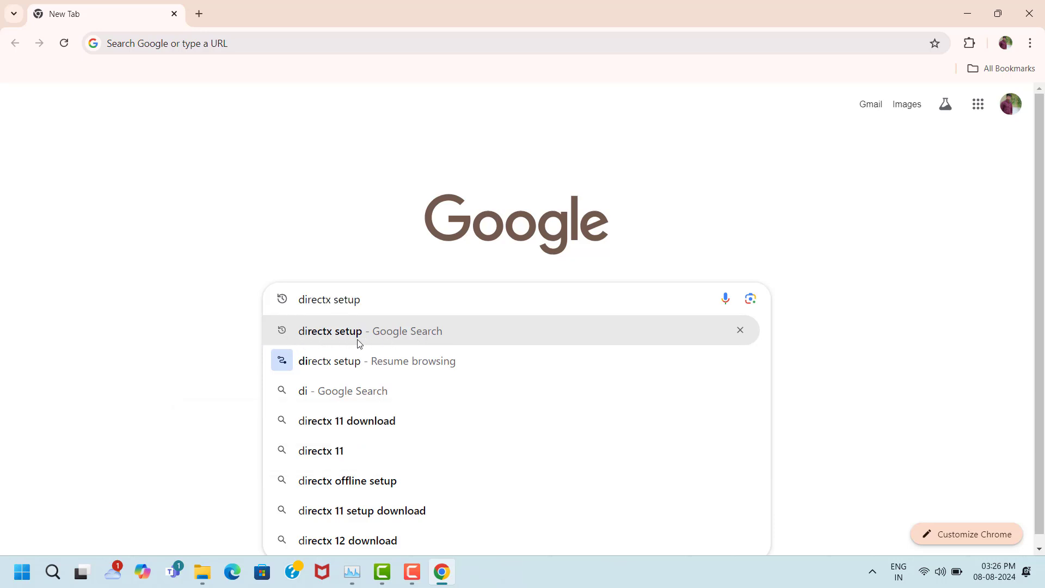
pyautogui.click(357, 341)
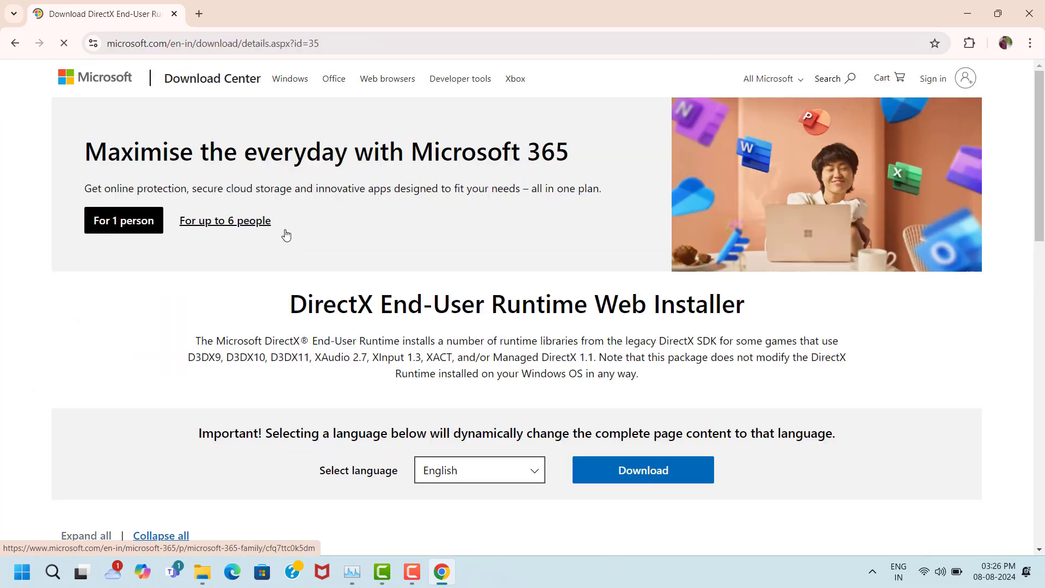
# Step: Download the DirectX End-User Runtime Web Installer in English and launch dxwebsetup.exe
pyautogui.scroll(-10, 567, 273)
pyautogui.scroll(5, 620, 231)
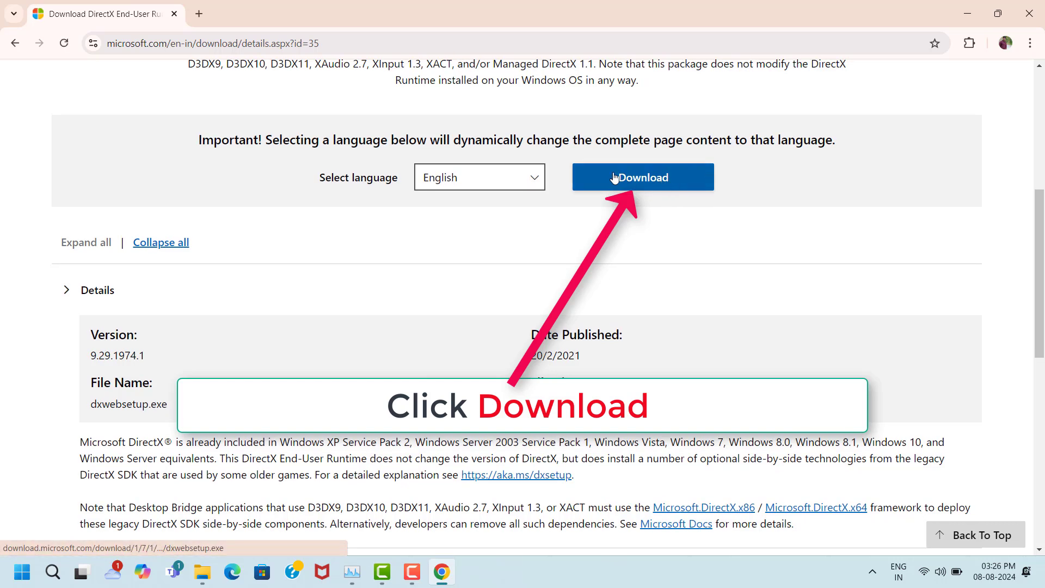
pyautogui.click(655, 187)
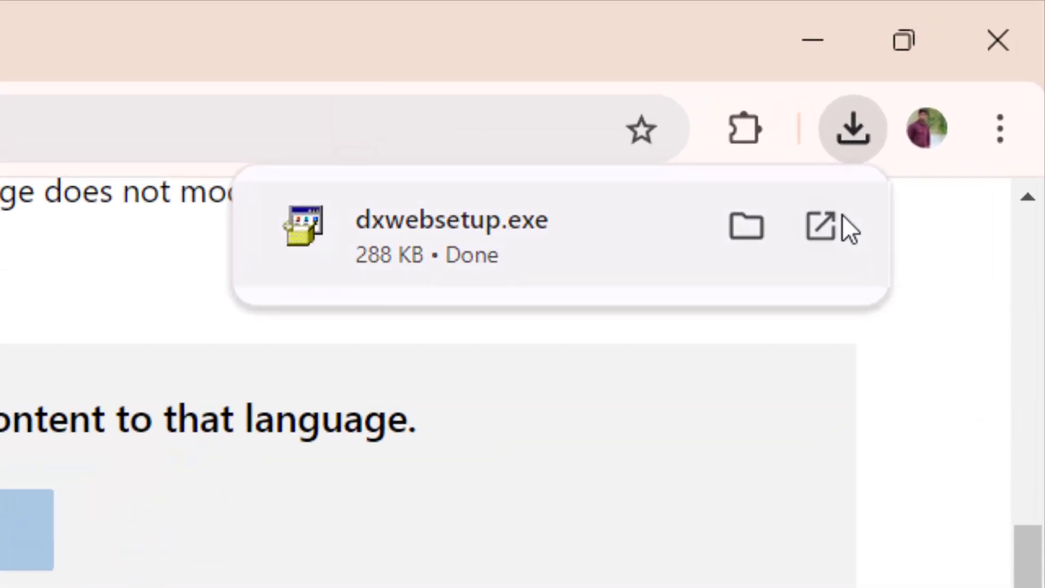
pyautogui.click(838, 213)
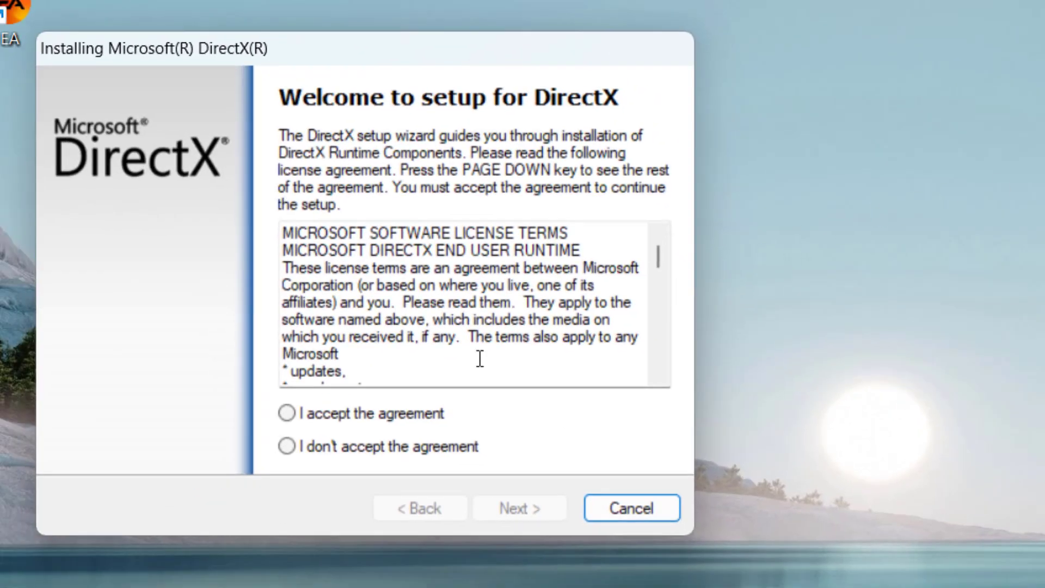
# Step: Accept the DirectX license agreement, go through the setup wizard and finish it
pyautogui.click(287, 414)
pyautogui.click(547, 508)
pyautogui.click(546, 507)
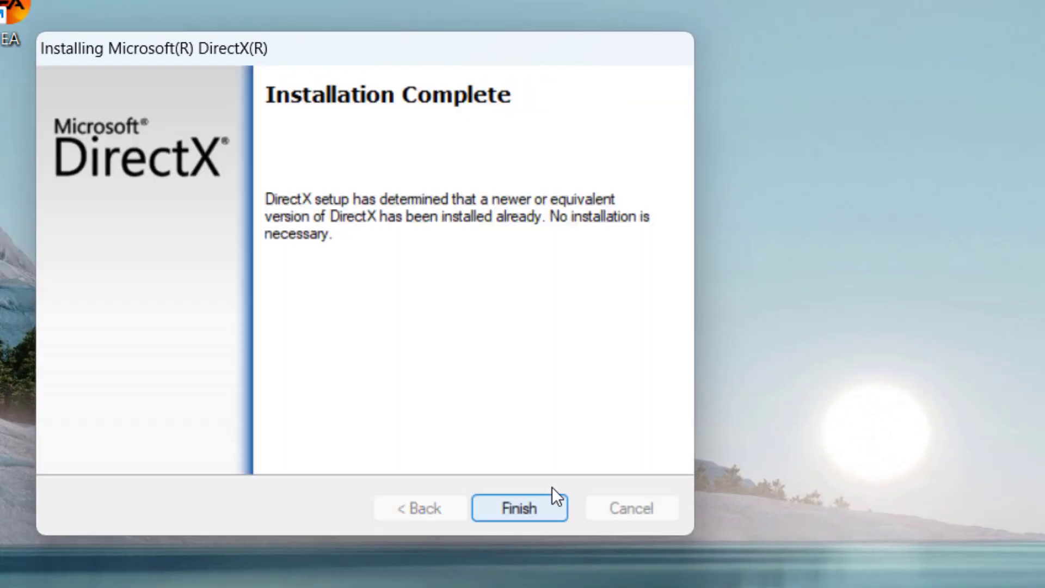
pyautogui.click(553, 495)
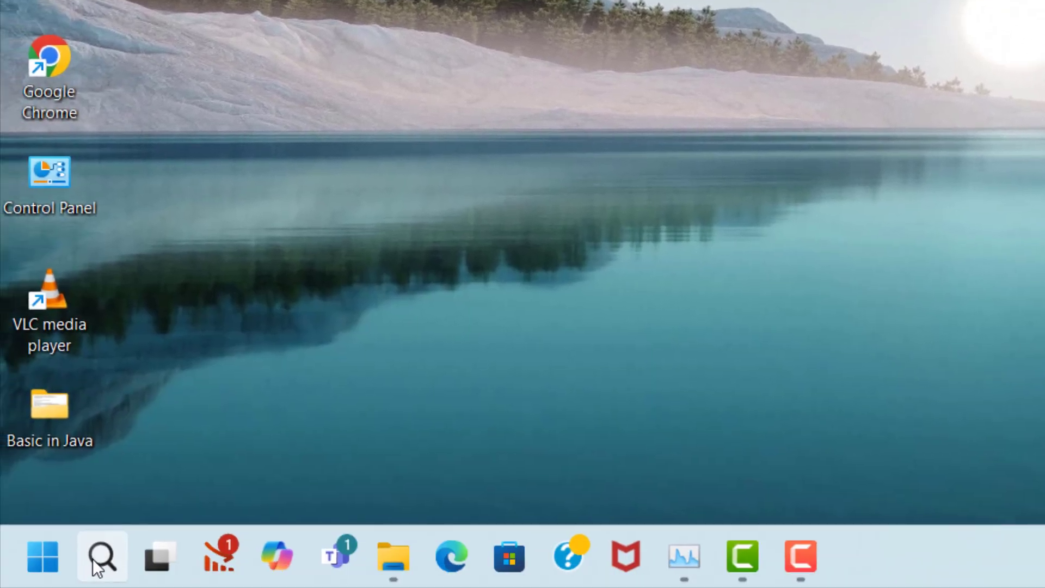
# Step: Open Device Manager through Windows search and expand the Display adapters category
pyautogui.click(100, 561)
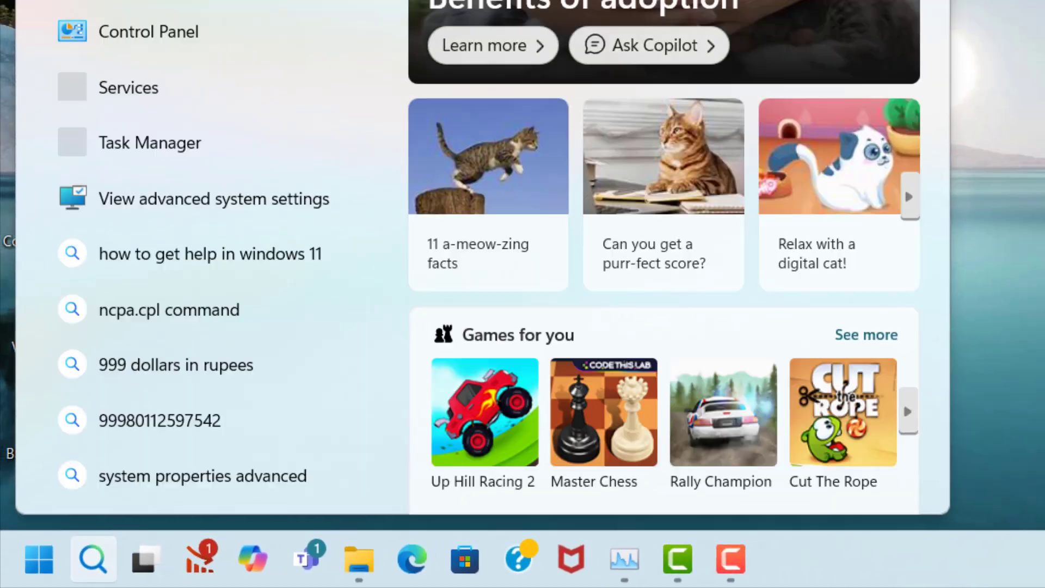
pyautogui.write('dev')
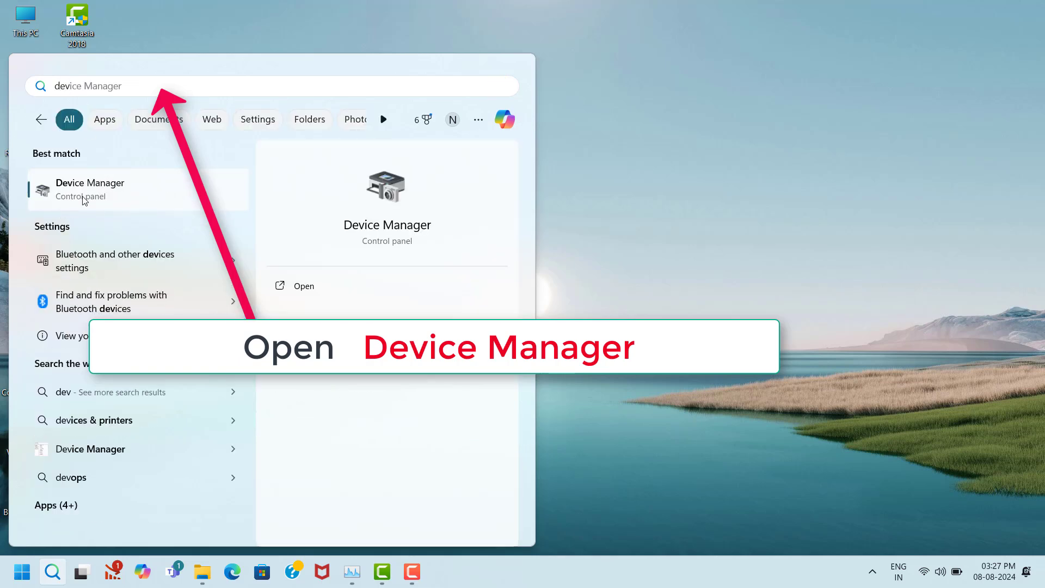
pyautogui.click(155, 191)
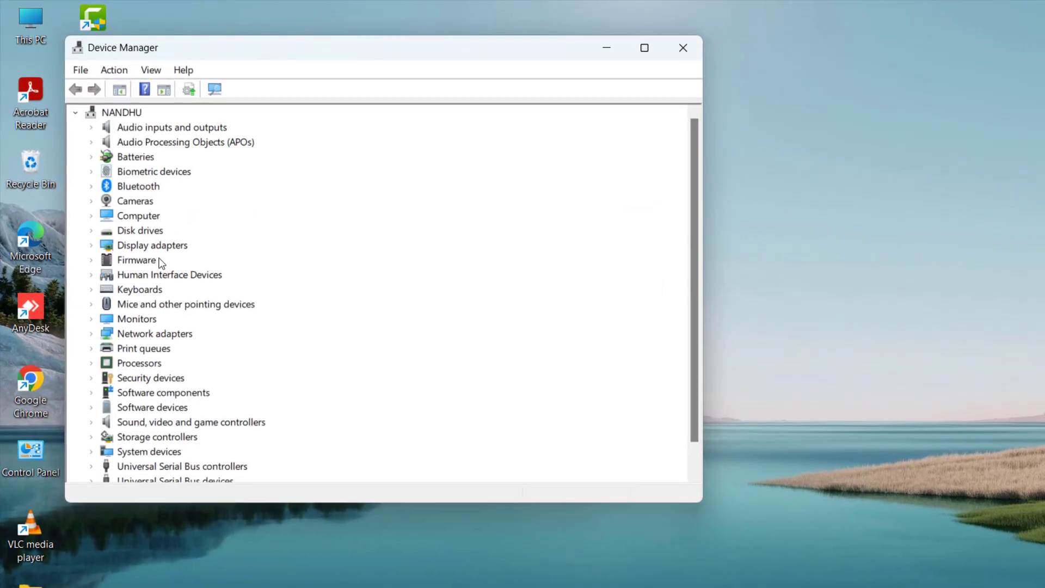
pyautogui.click(169, 248)
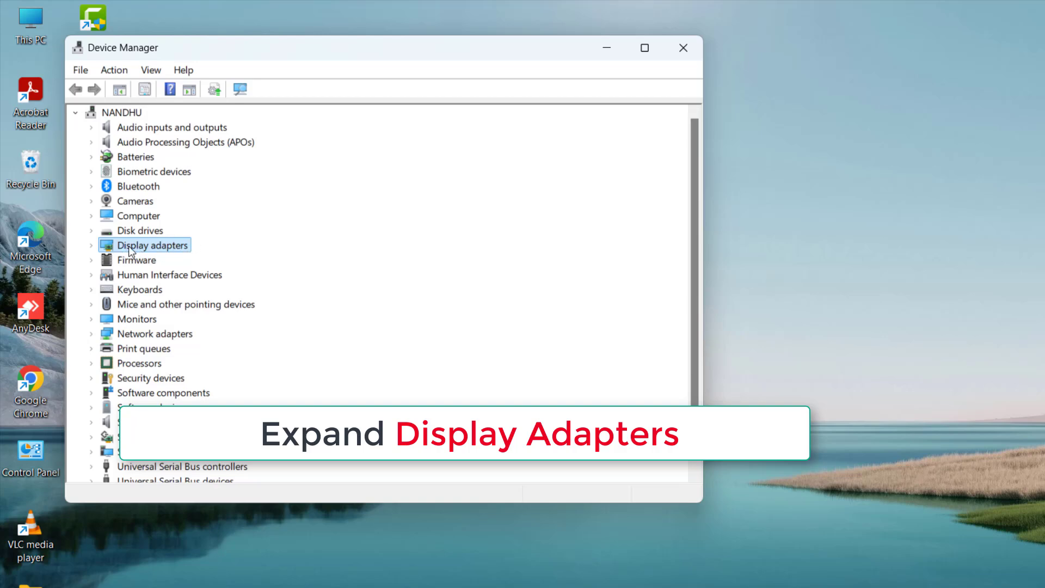
pyautogui.click(91, 245)
# Step: Update the display adapter's driver manually by installing Intel(R) Iris(R) Xe Graphics from the list of available drivers on the computer
pyautogui.click(142, 260)
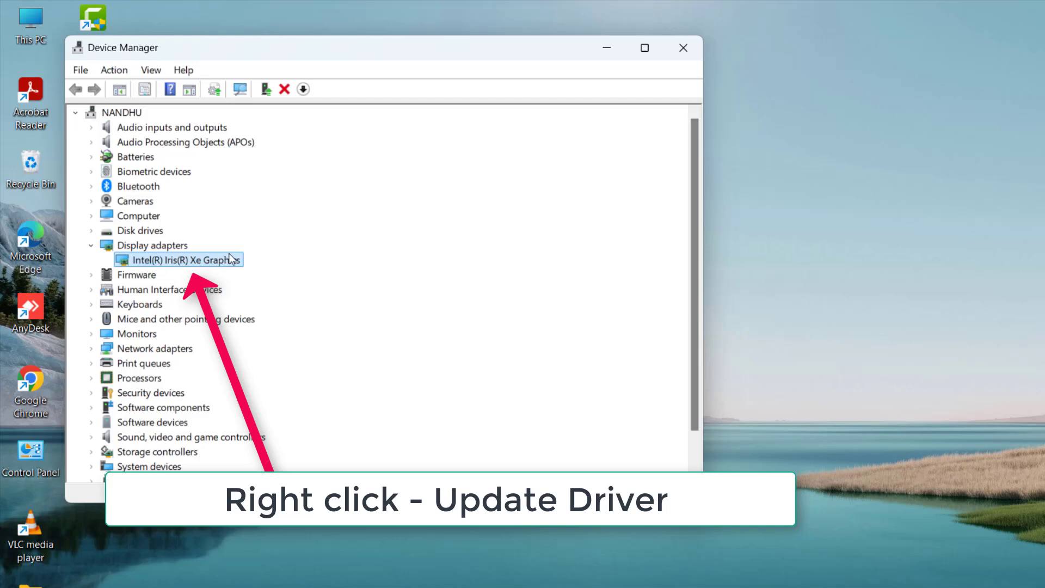
pyautogui.rightClick(197, 264)
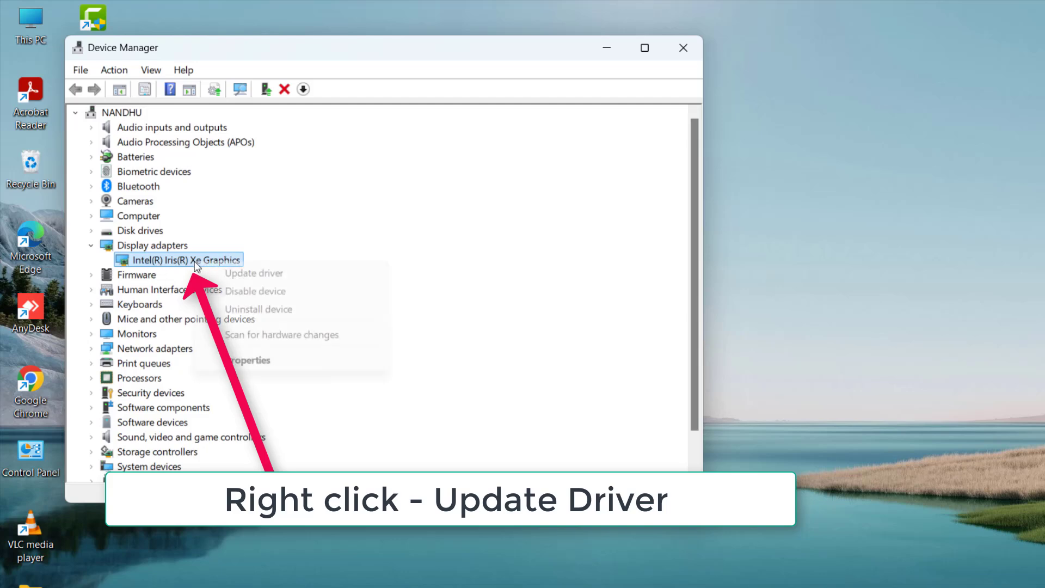
pyautogui.click(260, 272)
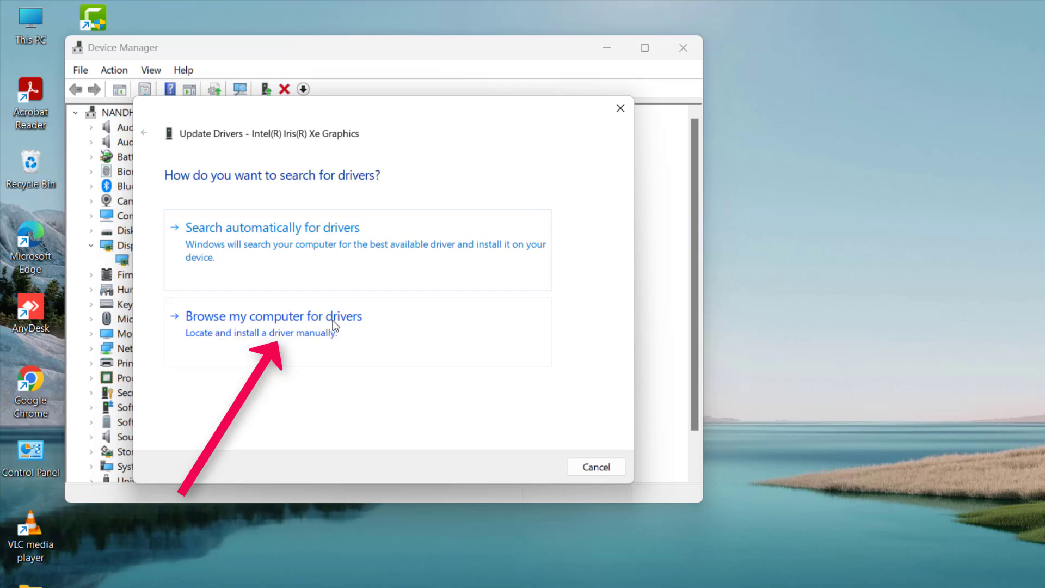
pyautogui.click(294, 331)
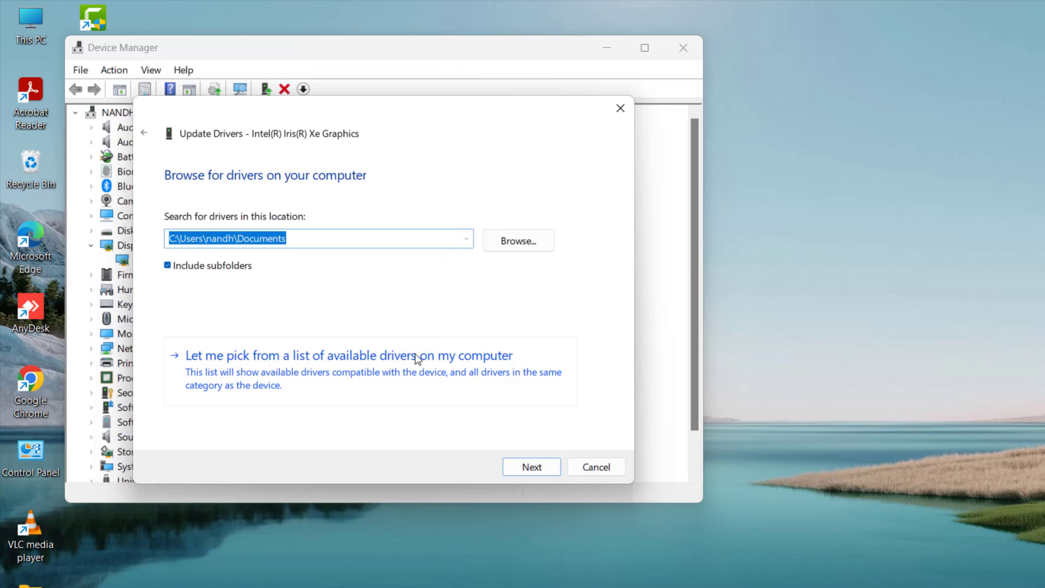
pyautogui.click(417, 357)
pyautogui.click(204, 320)
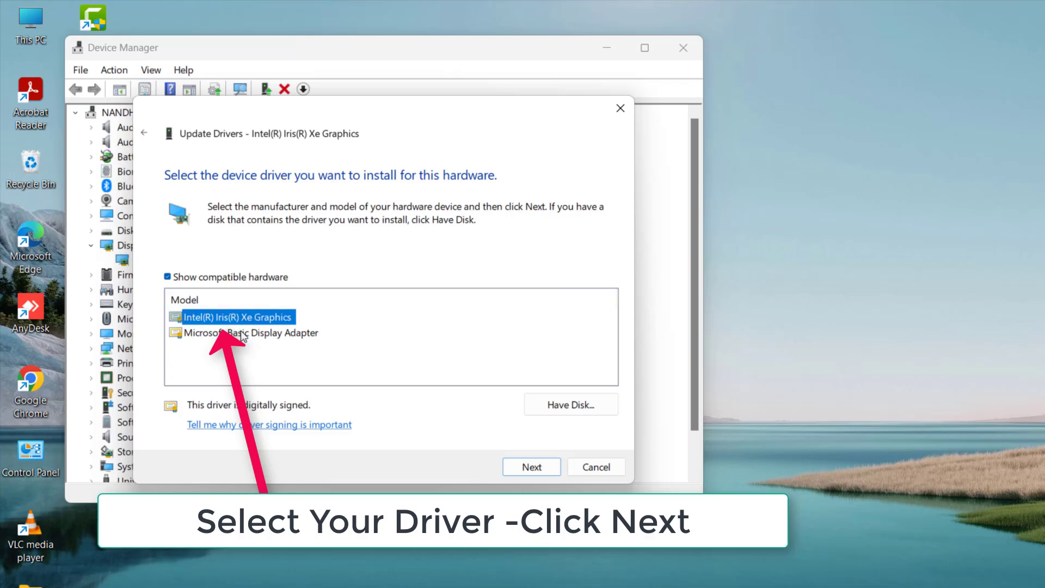
pyautogui.click(531, 468)
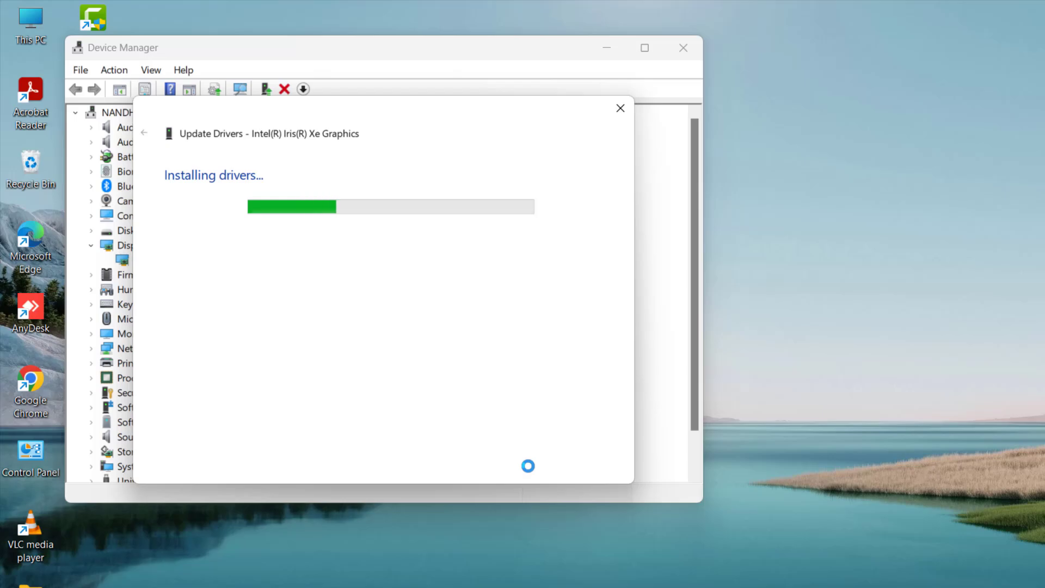